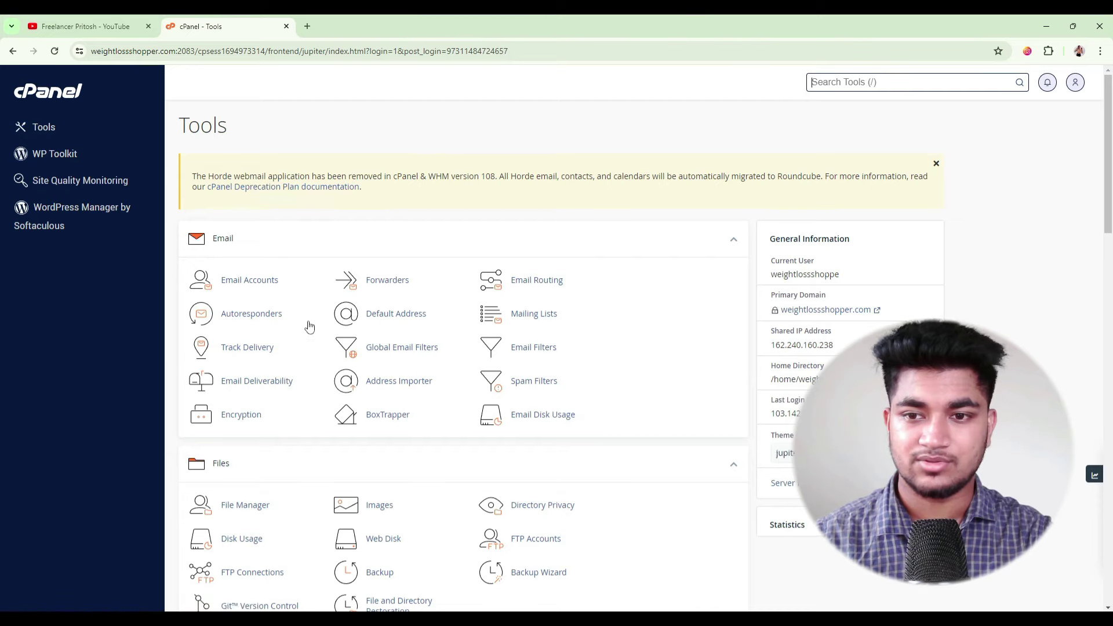
Examine the hosting account's general information and usage statistics, including subdomains and disk usage, on the Tools page.
scroll(425, 360, "down", 2)
scroll(667, 330, "up", 2)
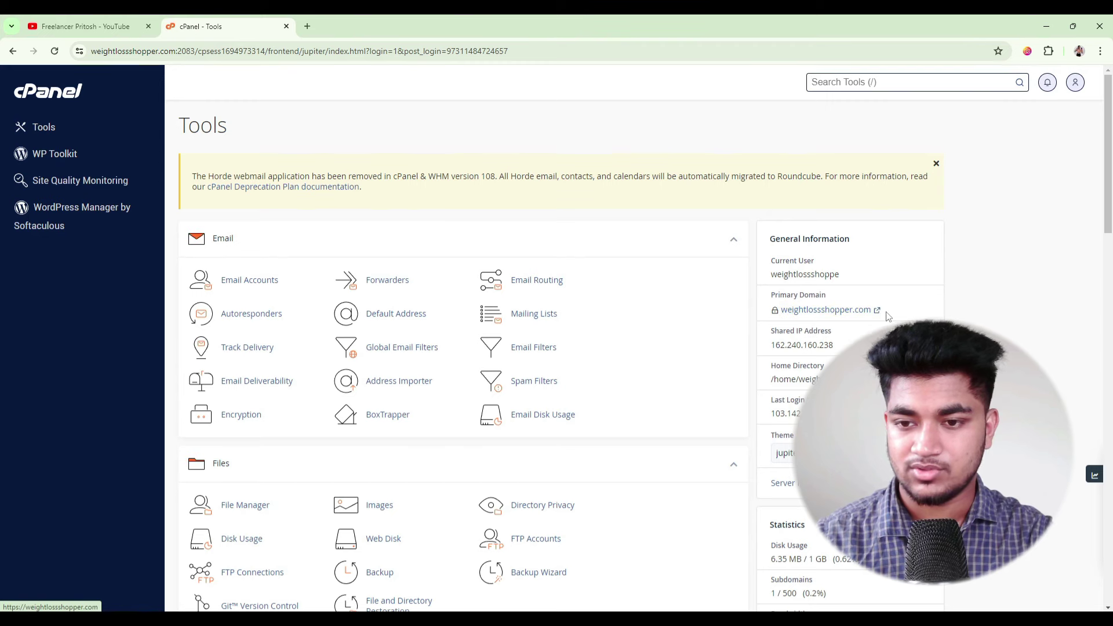
scroll(881, 307, "down", 1)
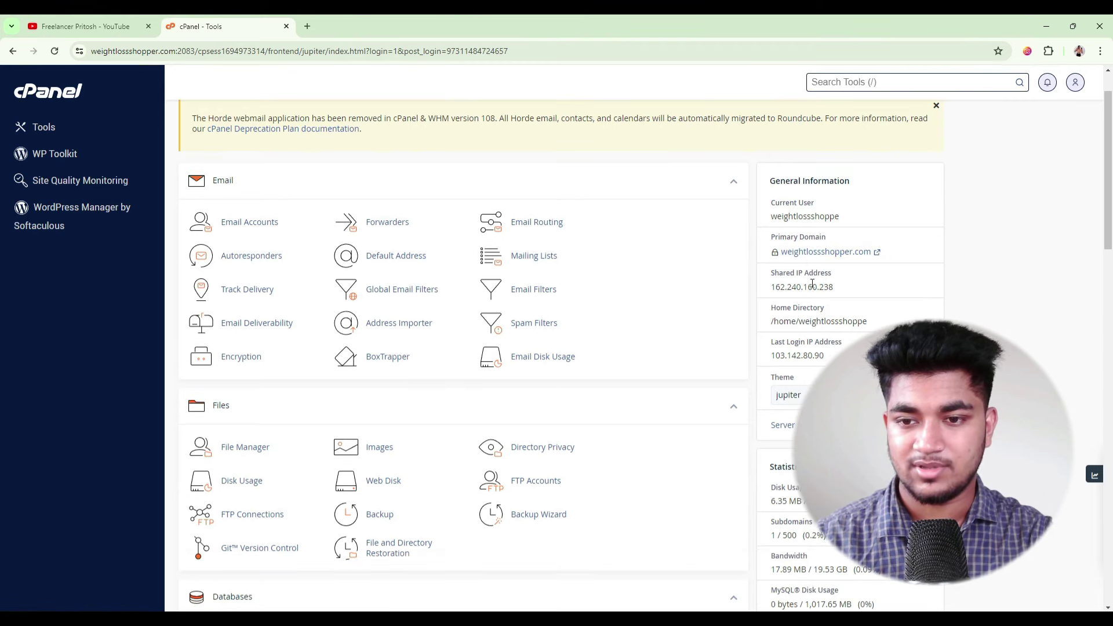
scroll(828, 289, "down", 3)
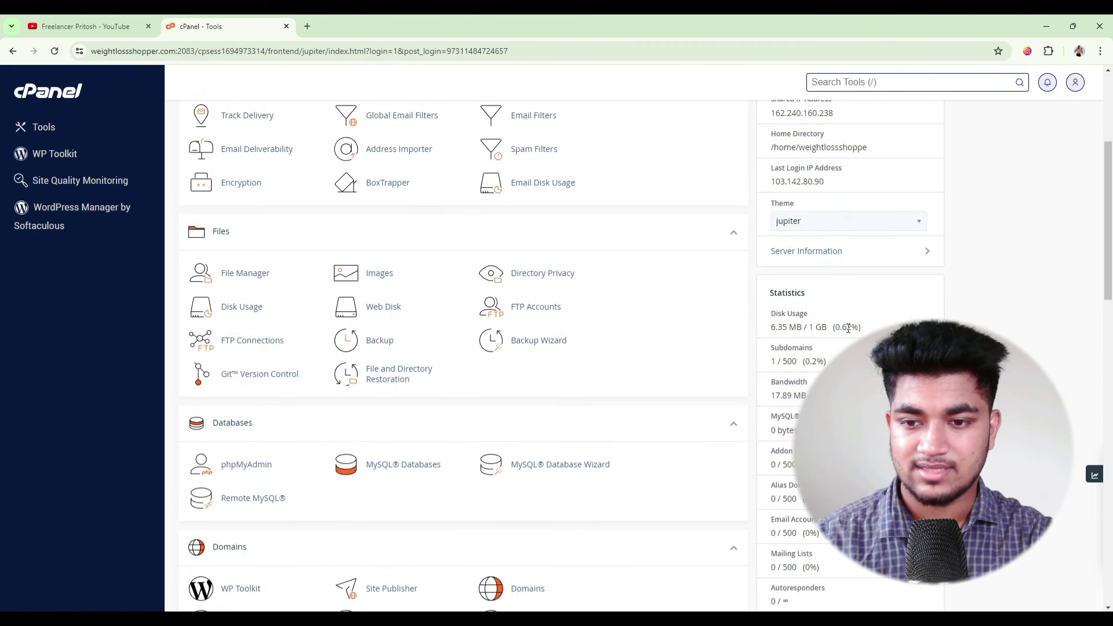
left_click_drag(792, 361, 775, 366)
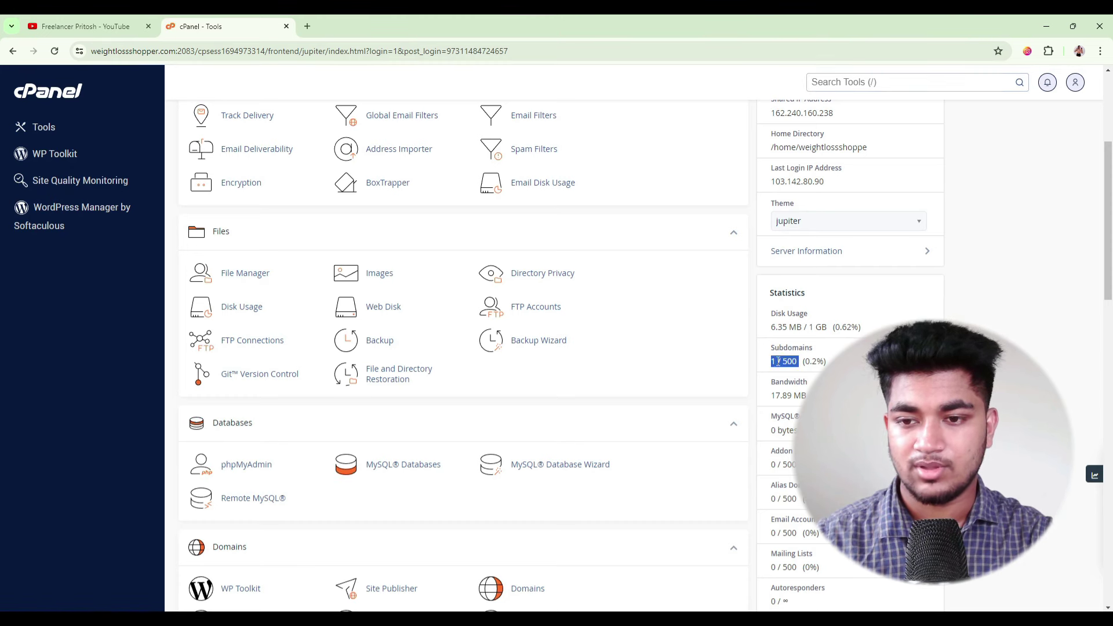
left_click(821, 344)
left_click_drag(807, 326, 819, 324)
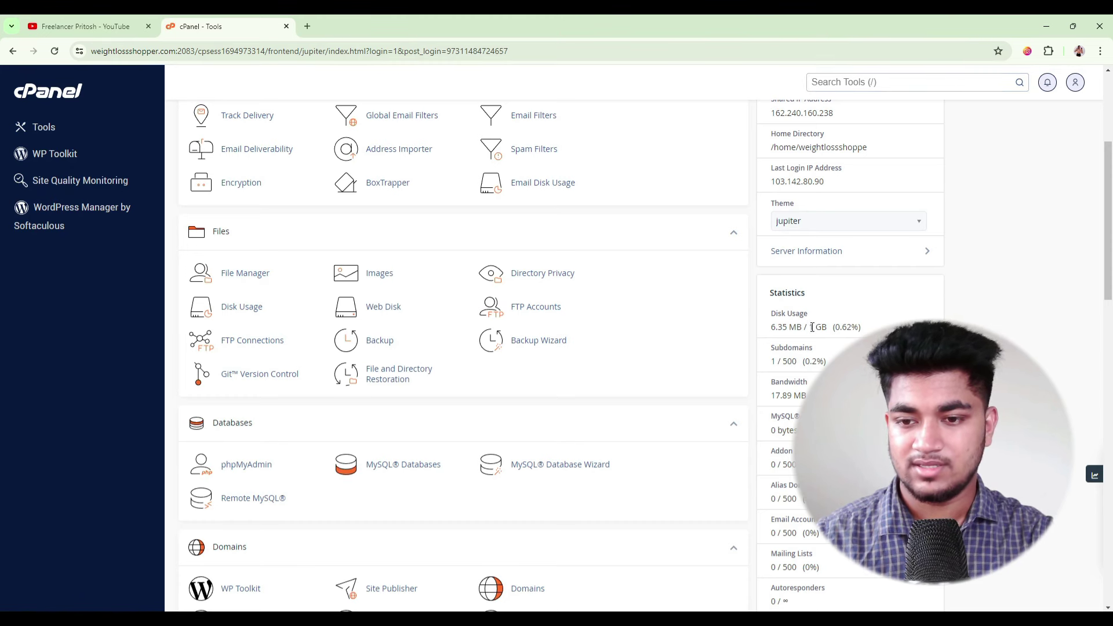
scroll(812, 327, "down", 1)
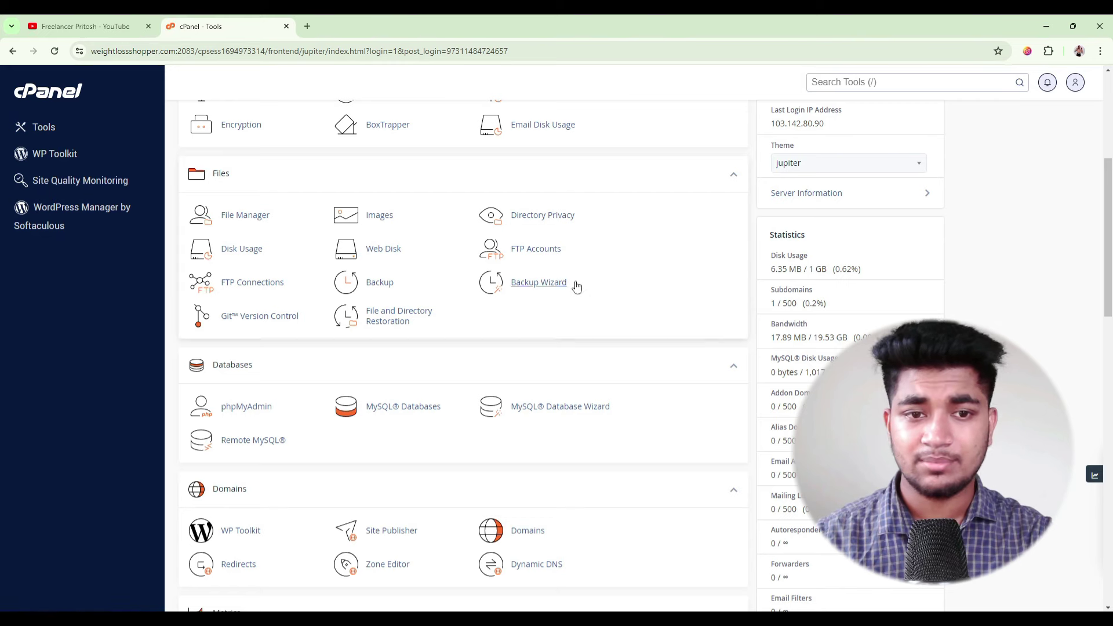
scroll(573, 285, "up", 5)
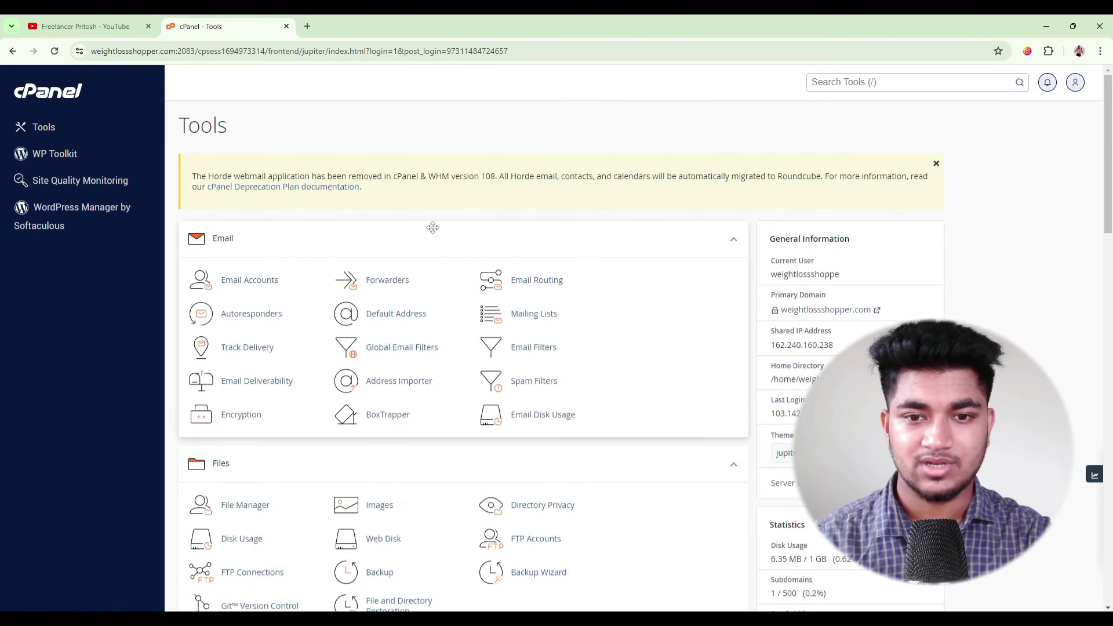
Open the Domains interface from the Domains section of the Tools page.
scroll(458, 160, "down", 2)
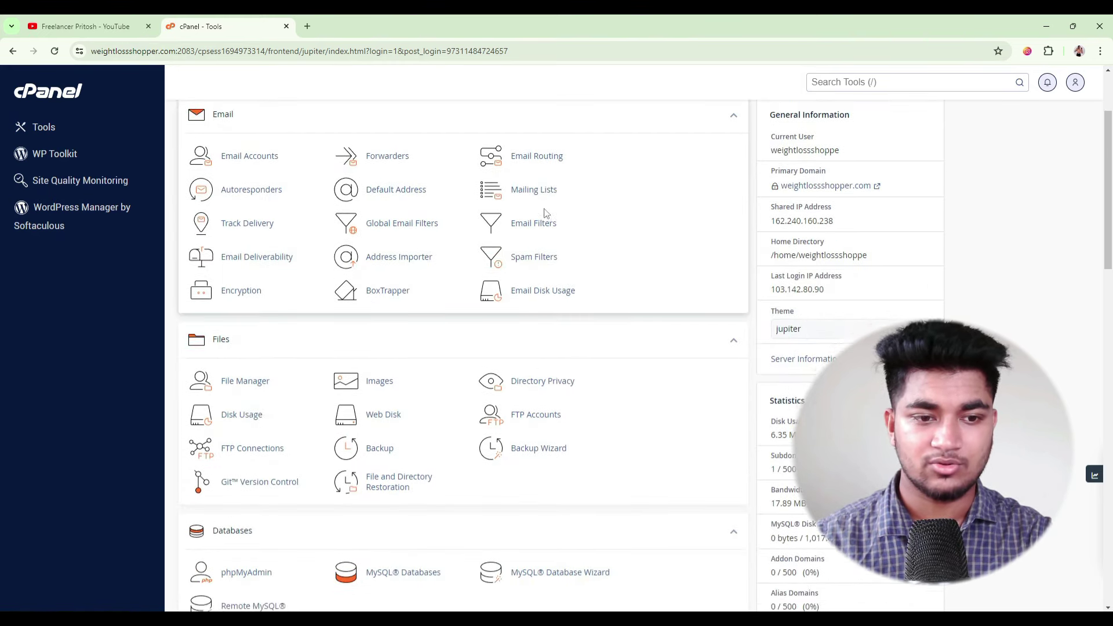
scroll(510, 221, "down", 4)
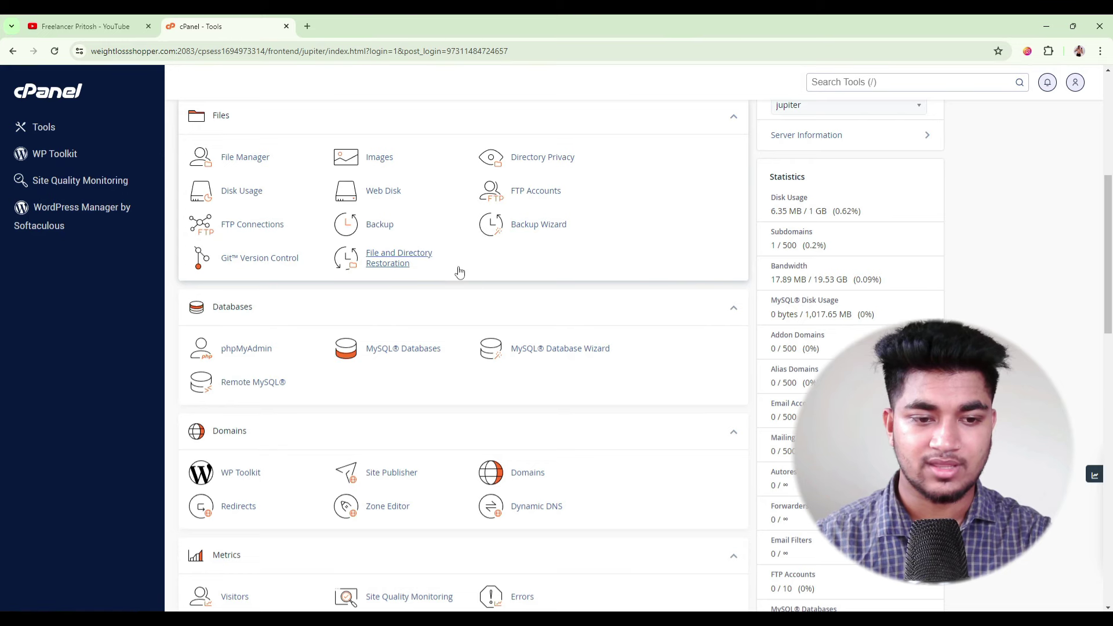
scroll(458, 272, "down", 1)
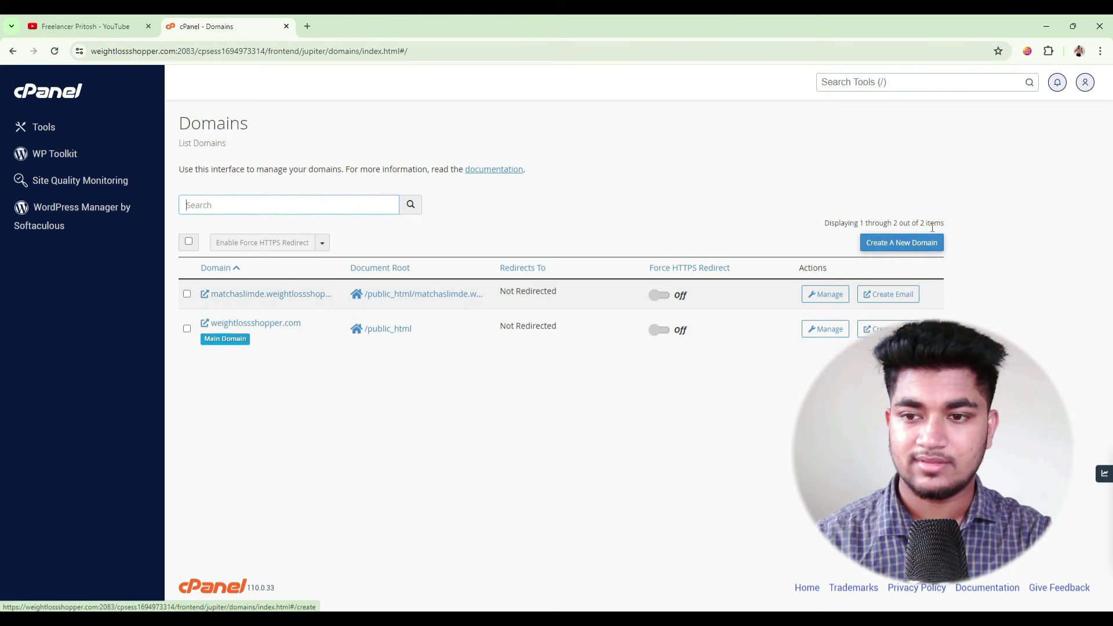
left_click(891, 244)
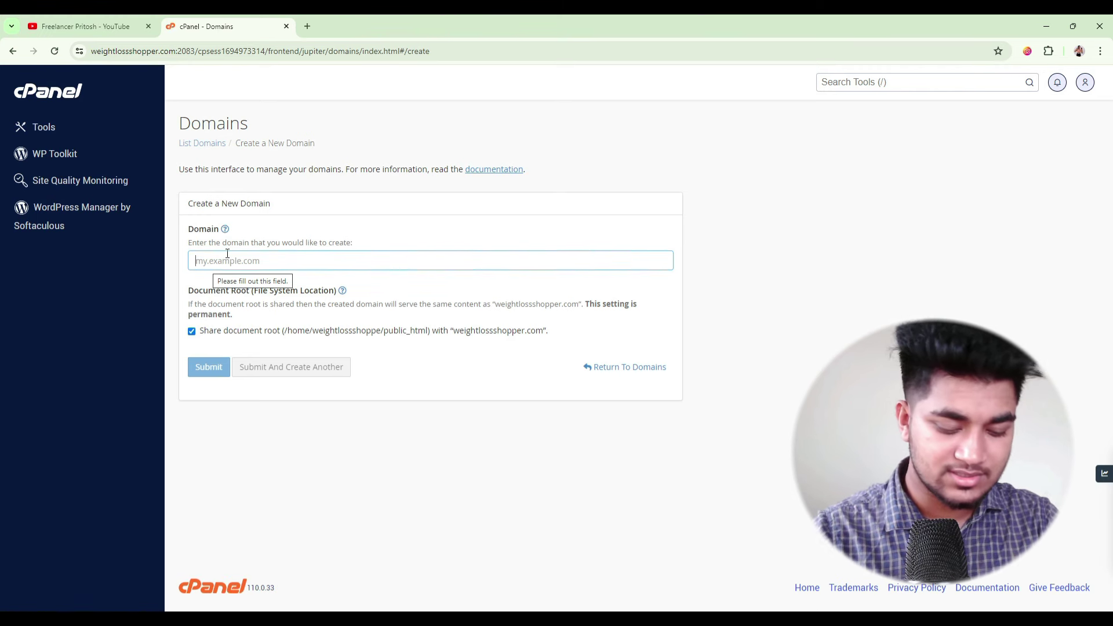
left_click(227, 254)
type("Test")
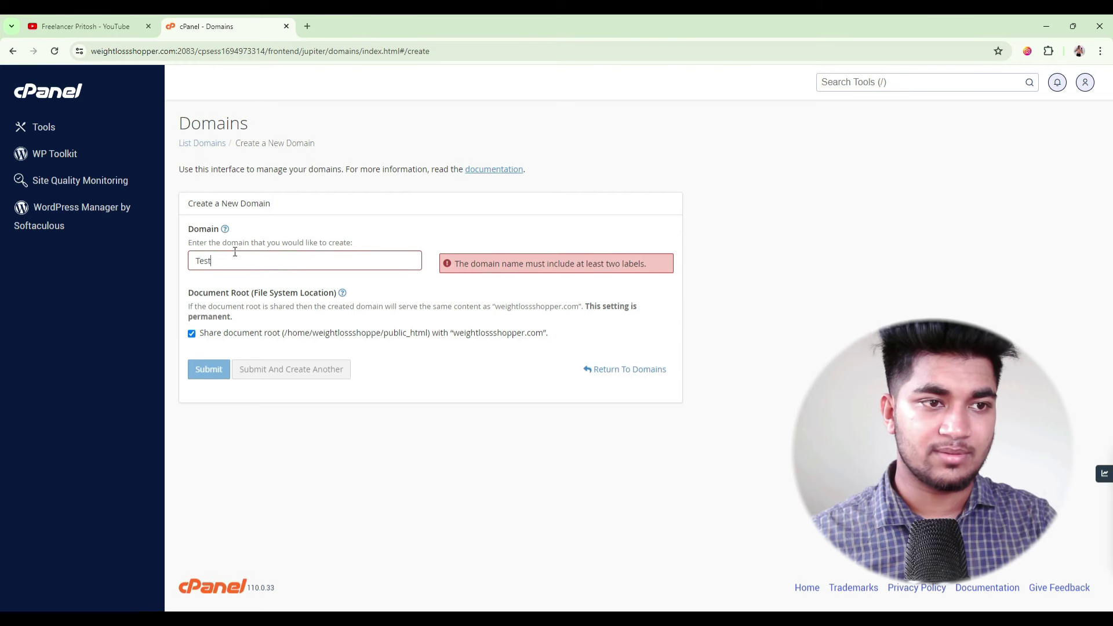
left_click(15, 51)
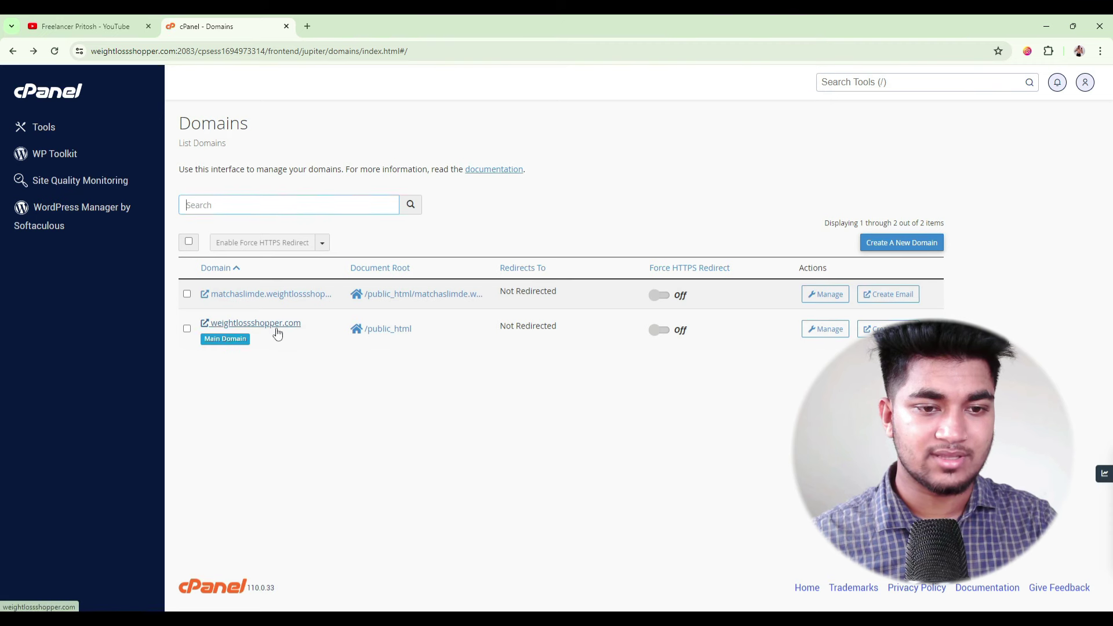
Create the new domain test.weightlossshopper.com with its own document root test.weightlossshopper.com under public_html, and dismiss the notification.
left_click(884, 246)
left_click(220, 261)
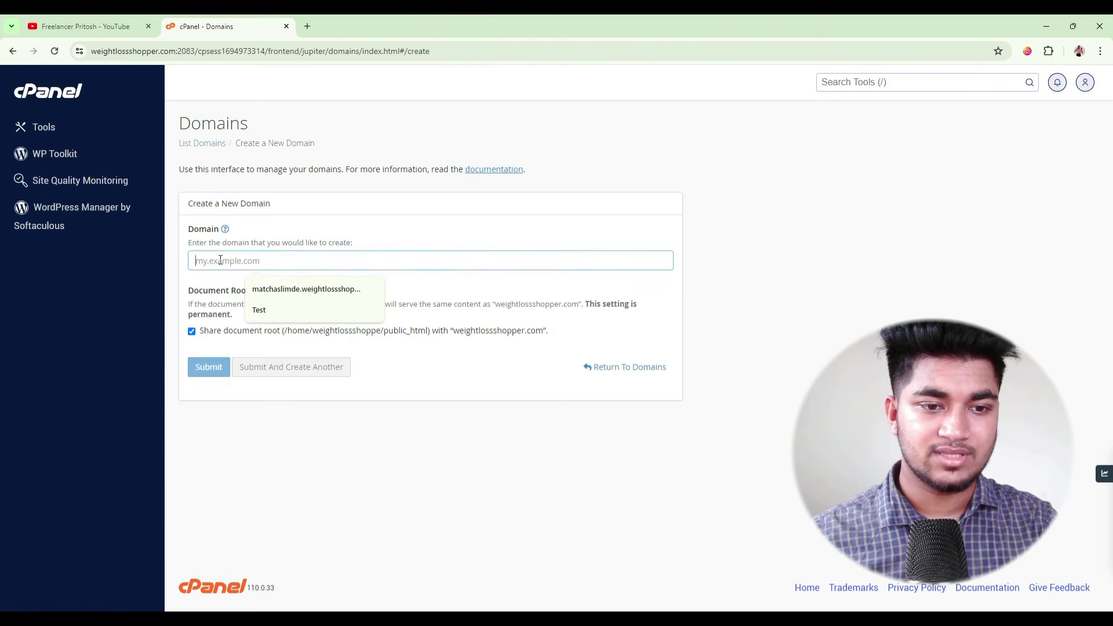
left_click(267, 310)
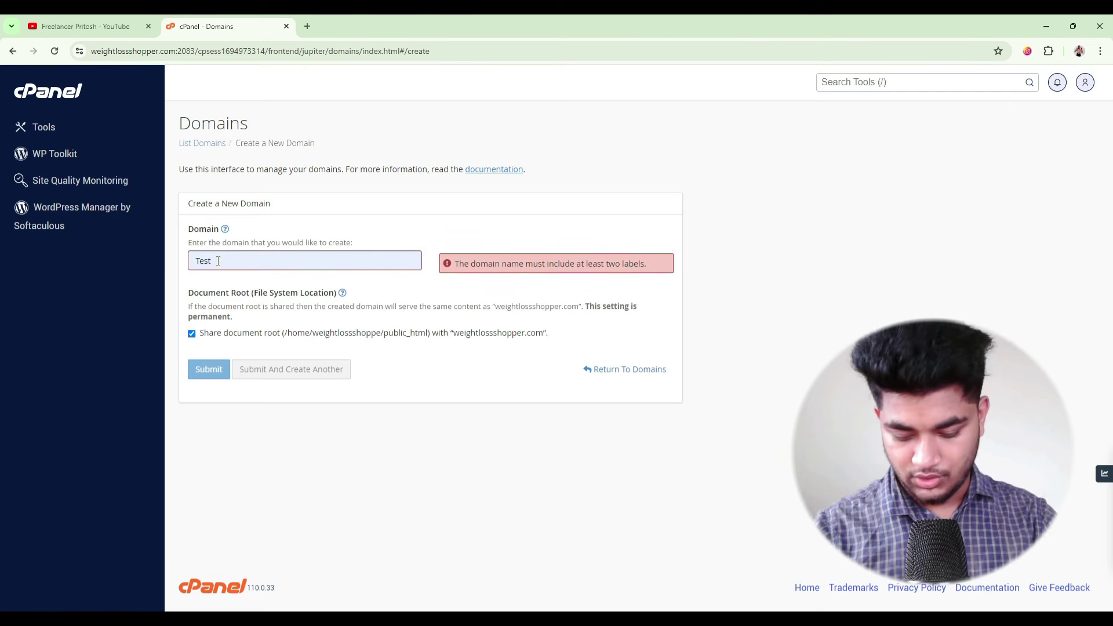
type(".")
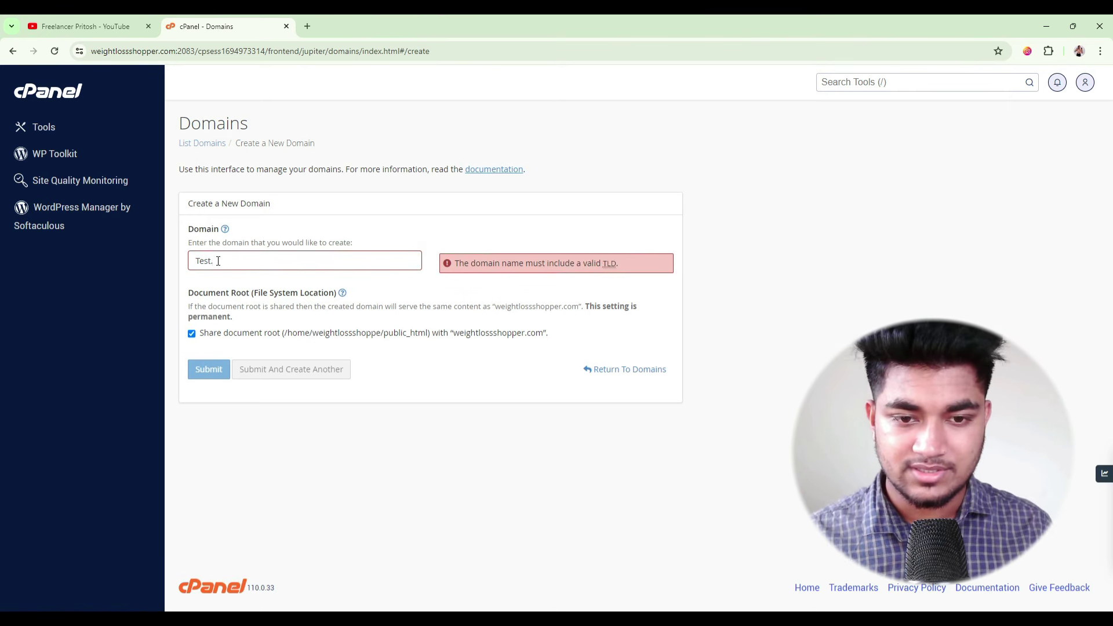
left_click_drag(454, 339, 541, 340)
key("ctrl+c")
left_click(297, 259)
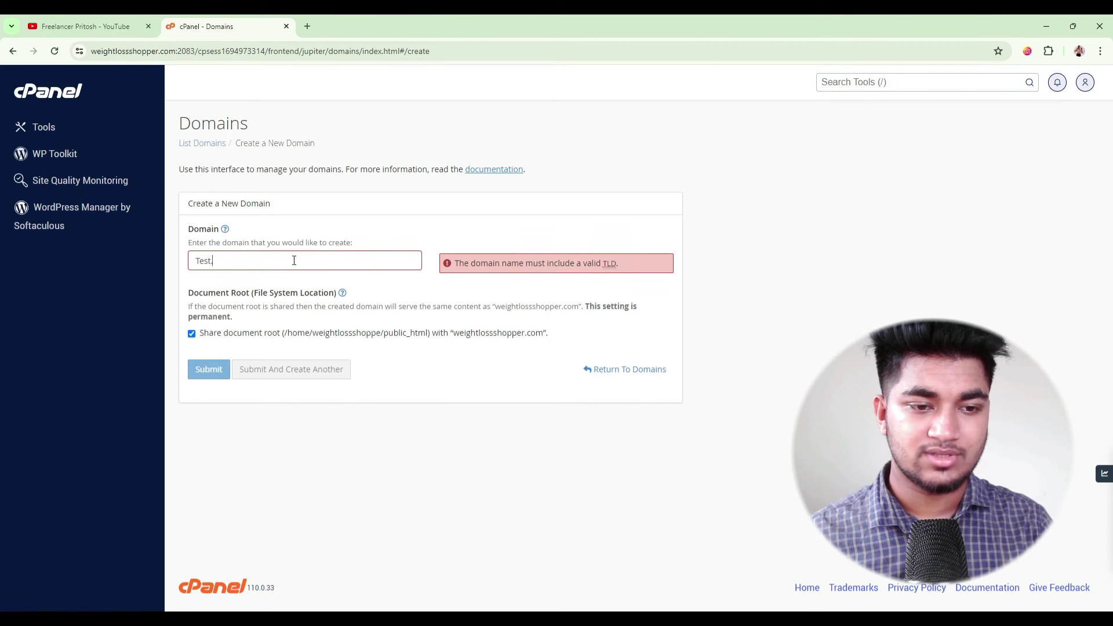
key("ctrl+v")
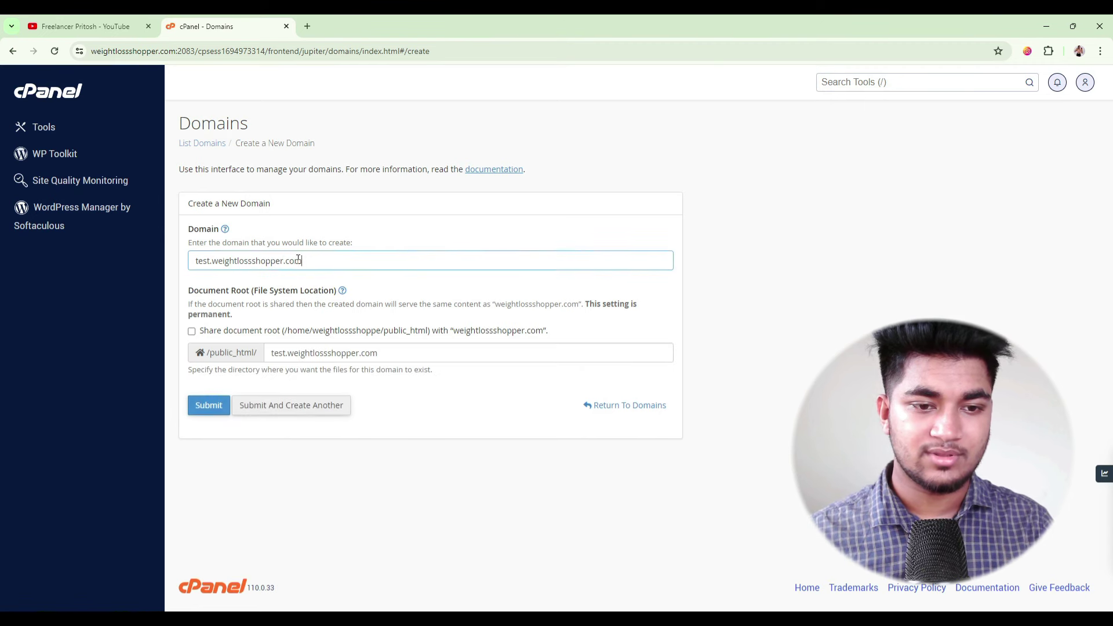
left_click(208, 410)
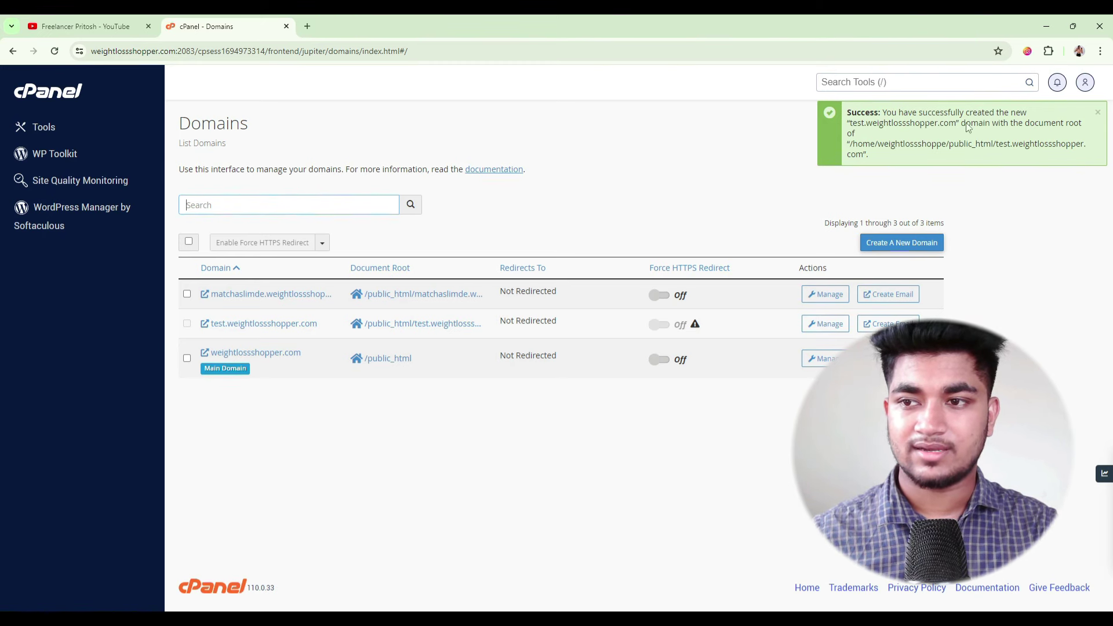
left_click(1099, 113)
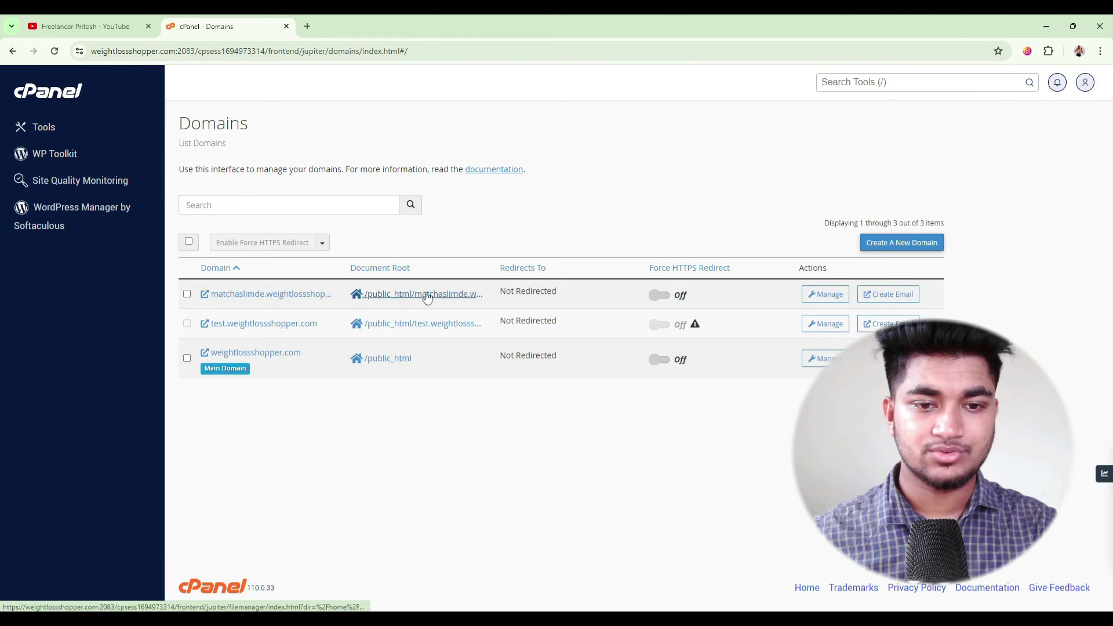
Inspect the test subdomain's document root and the home directory in File Manager, and close that browser tab.
left_click(385, 326)
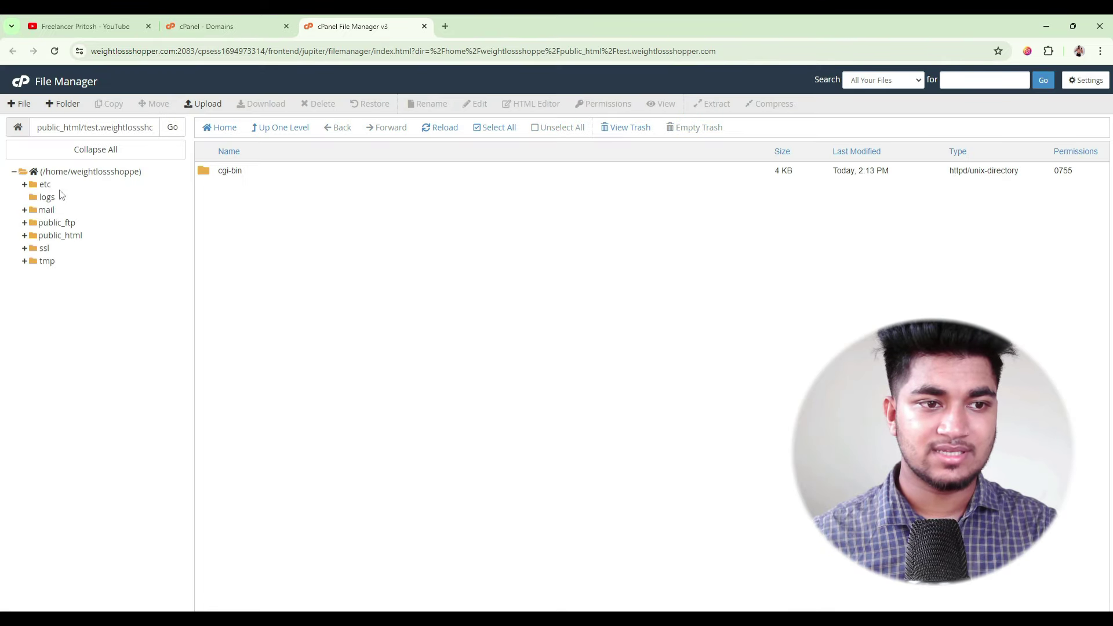
left_click(50, 172)
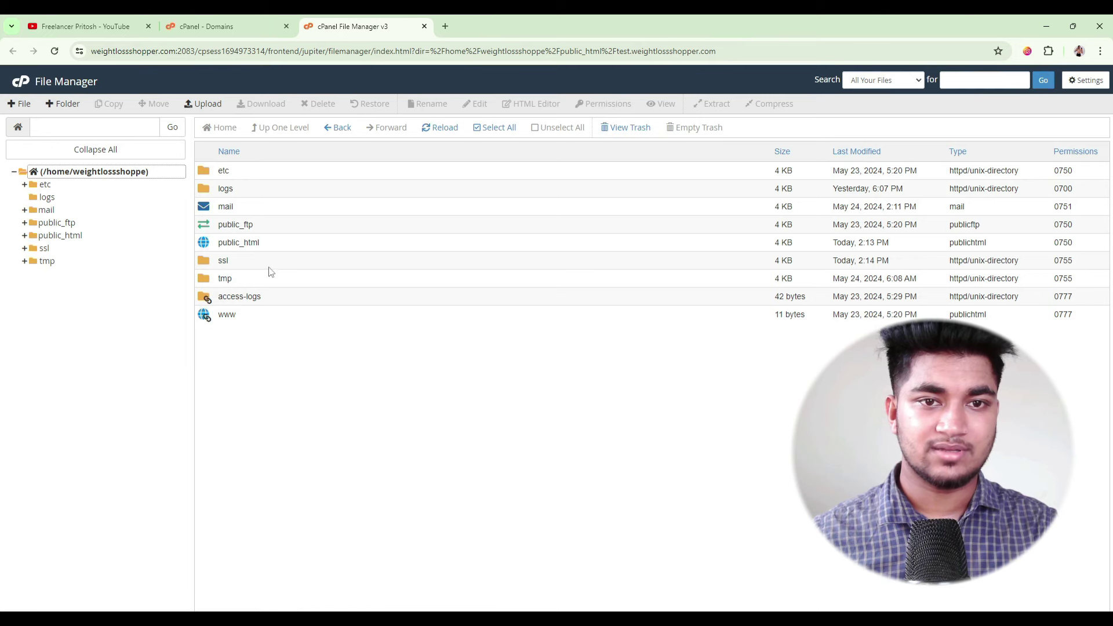
left_click(423, 26)
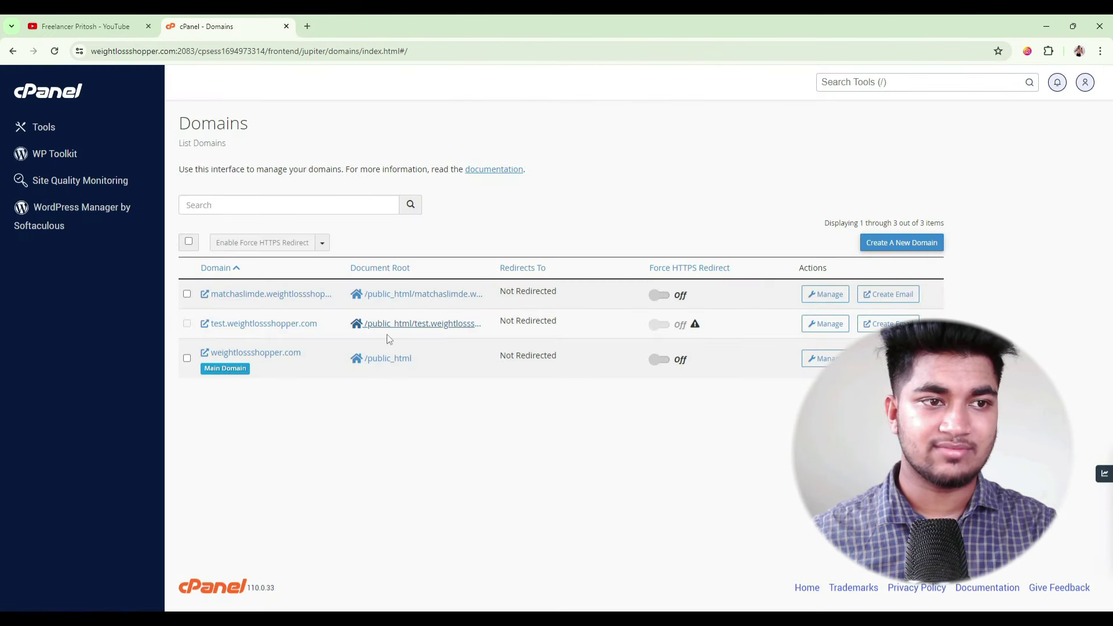
Return from the domain list to the Tools page and open File Manager.
left_click(13, 51)
left_click(12, 51)
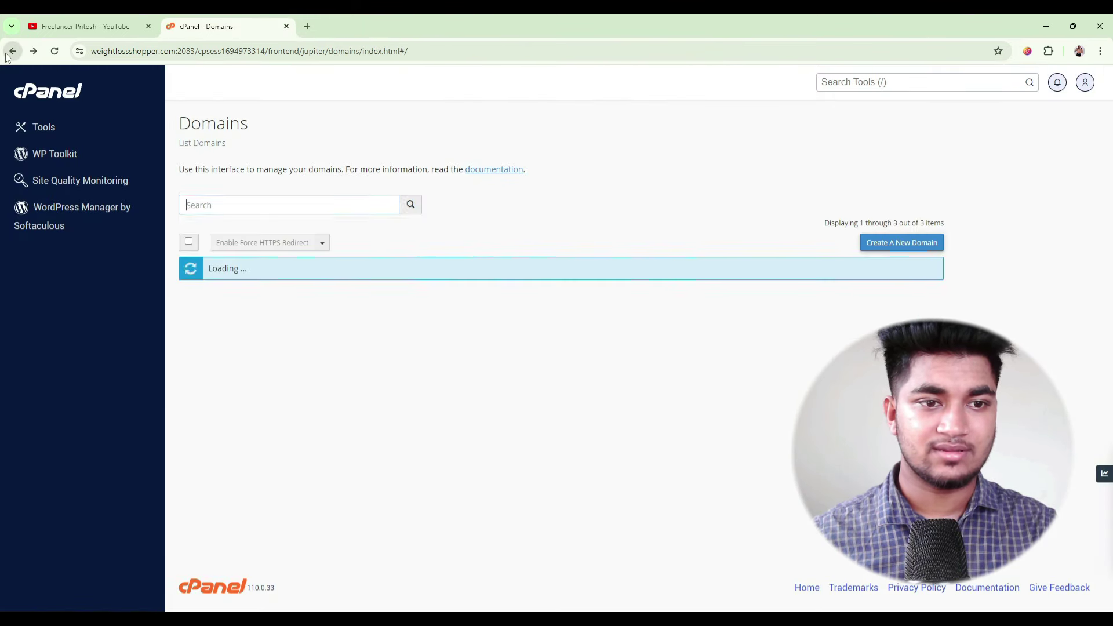
left_click(9, 54)
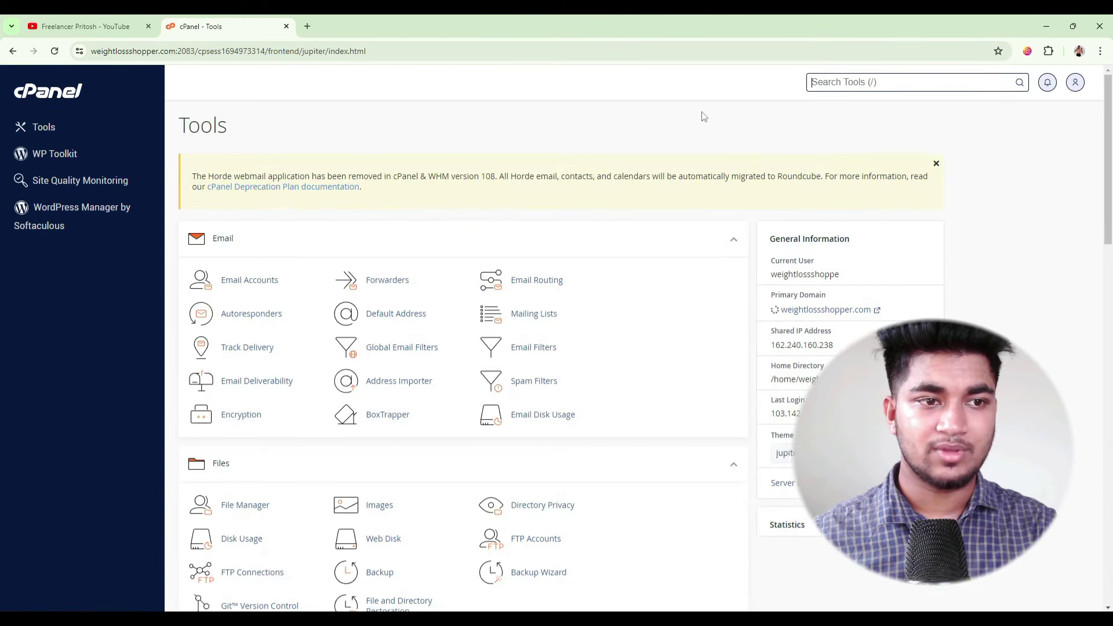
scroll(366, 238, "down", 1)
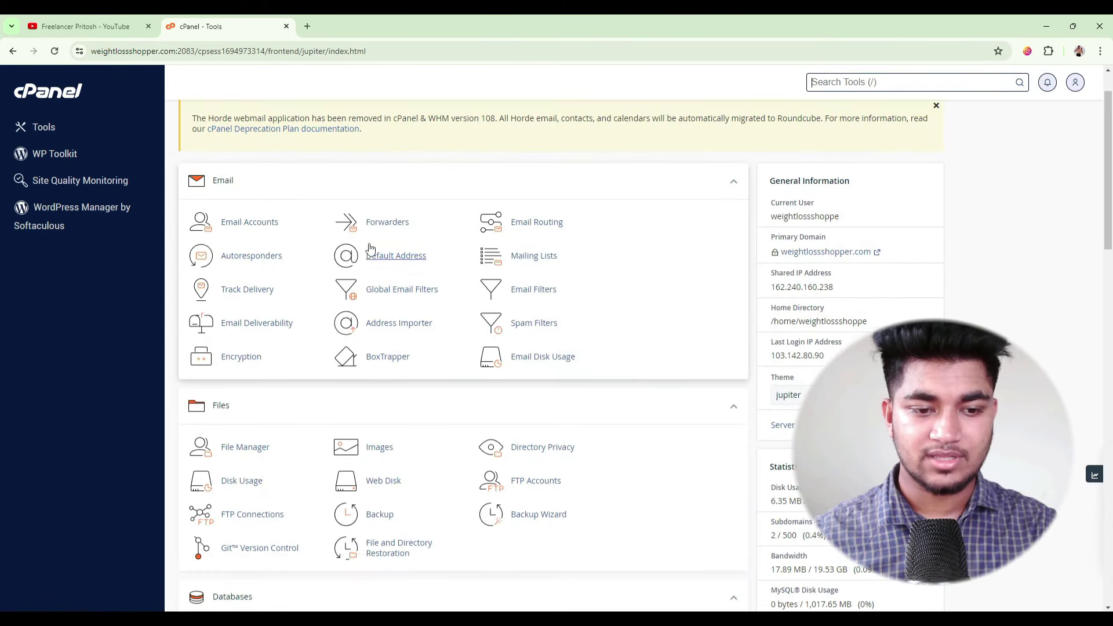
scroll(371, 248, "down", 3)
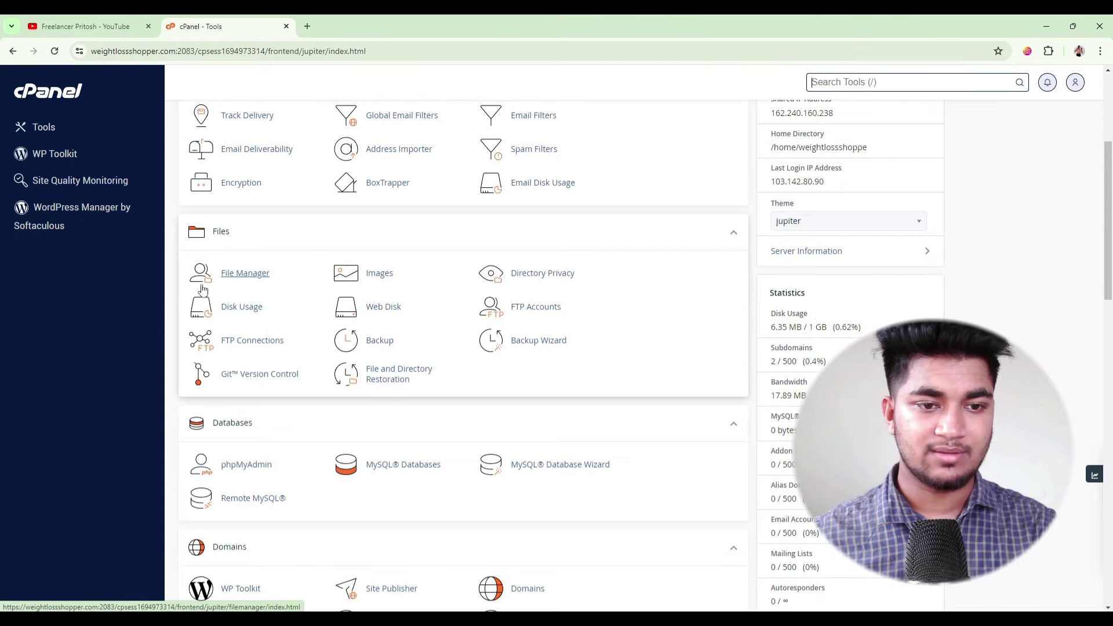
left_click(237, 278)
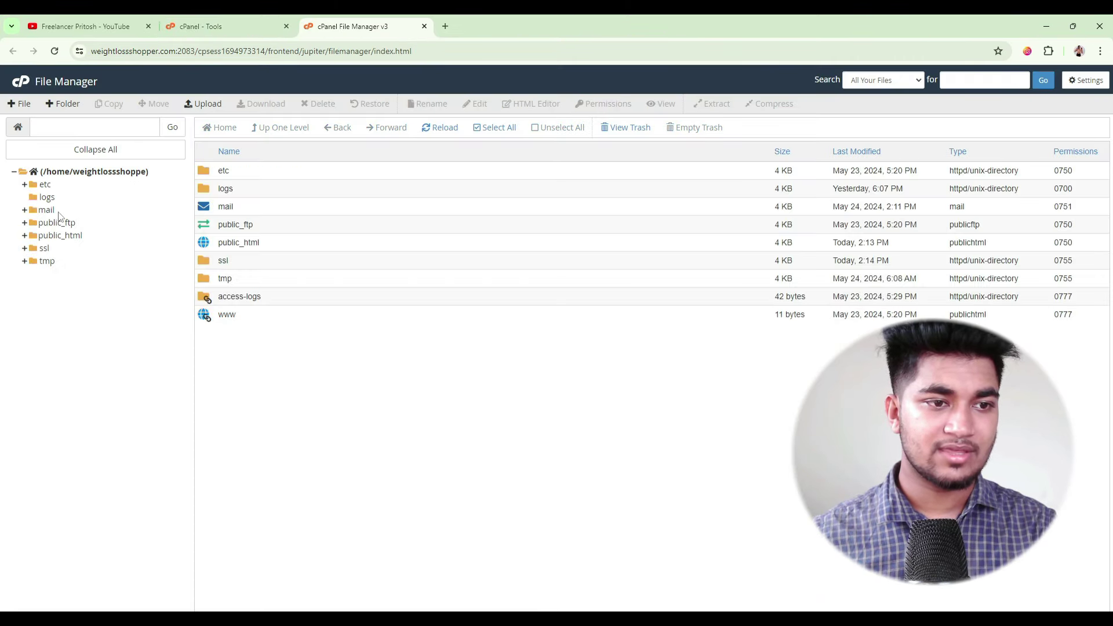
Expand public_ftp and public_html in the folder tree and open the test.weightlossshopper.com folder.
left_click(56, 173)
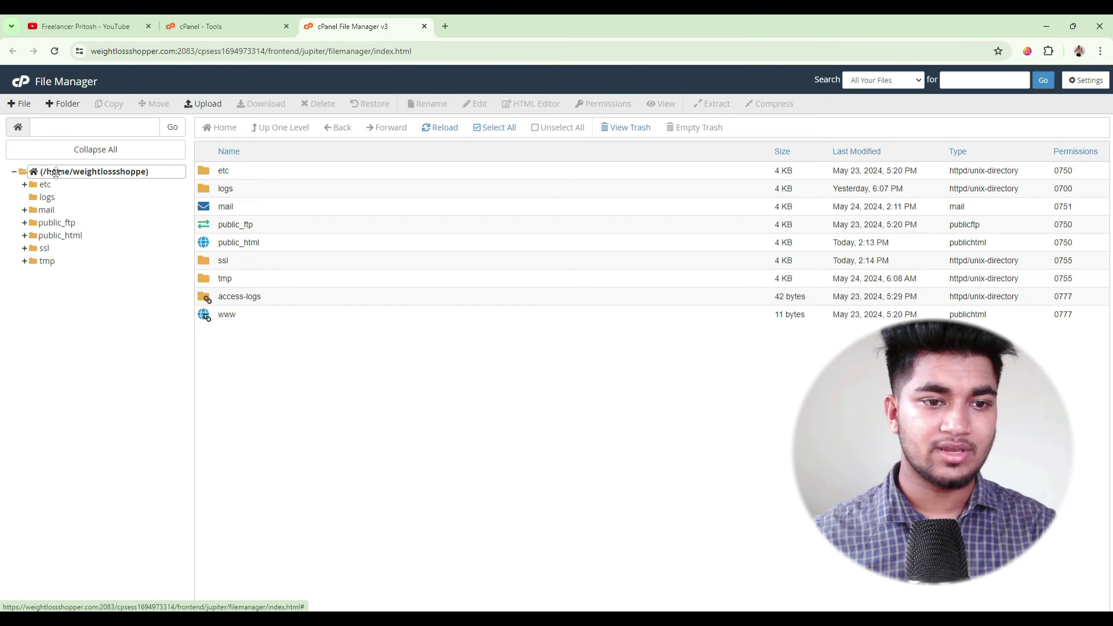
left_click(33, 228)
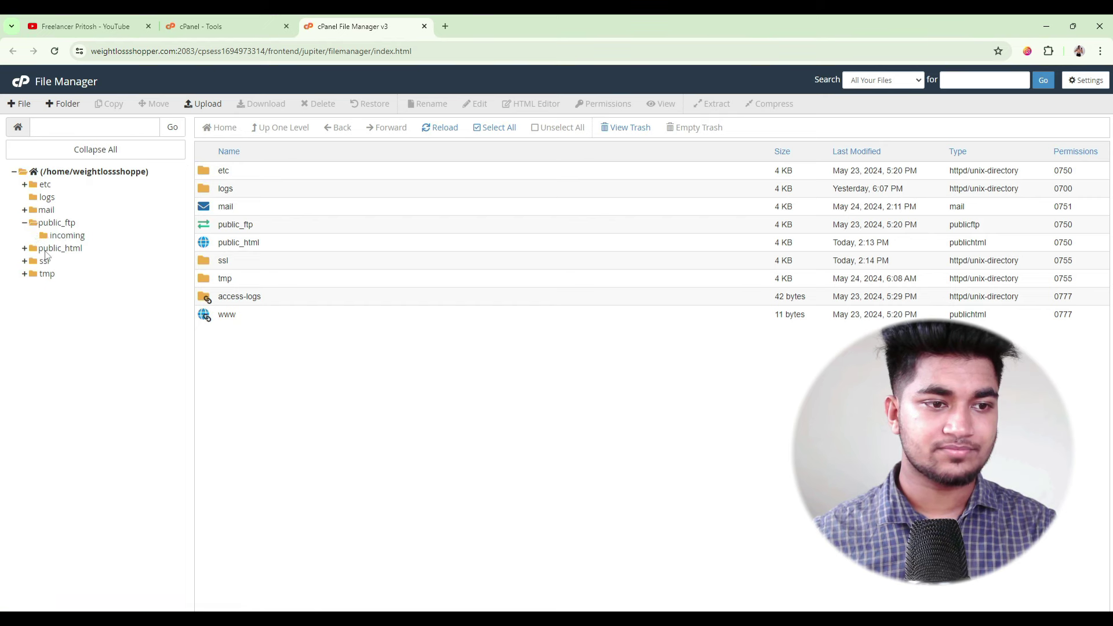
left_click(31, 251)
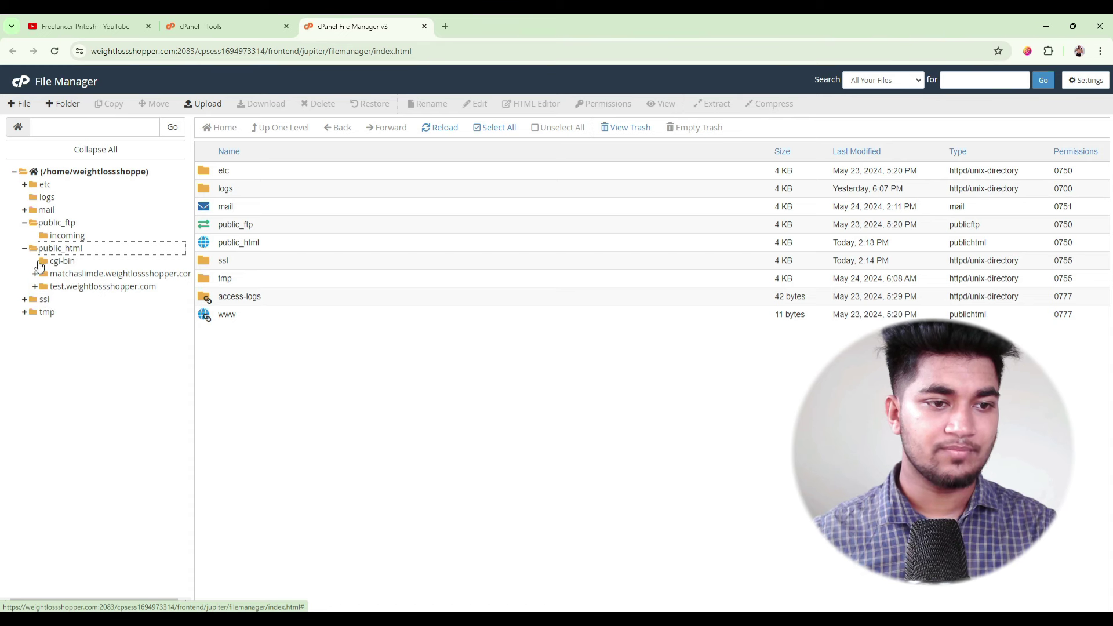
left_click(80, 287)
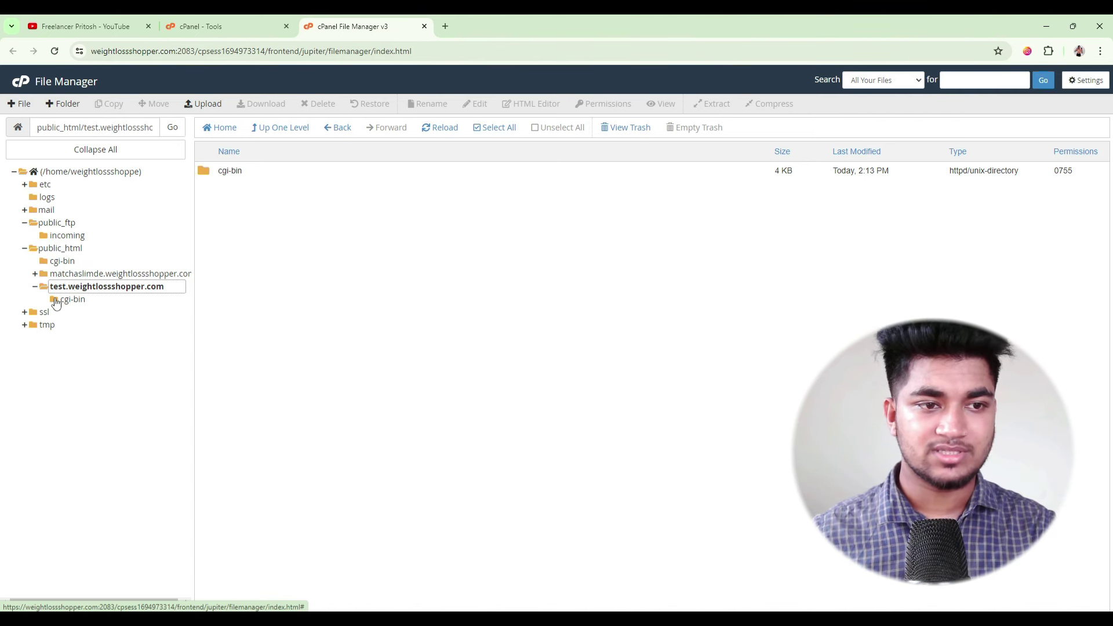
left_click(80, 287)
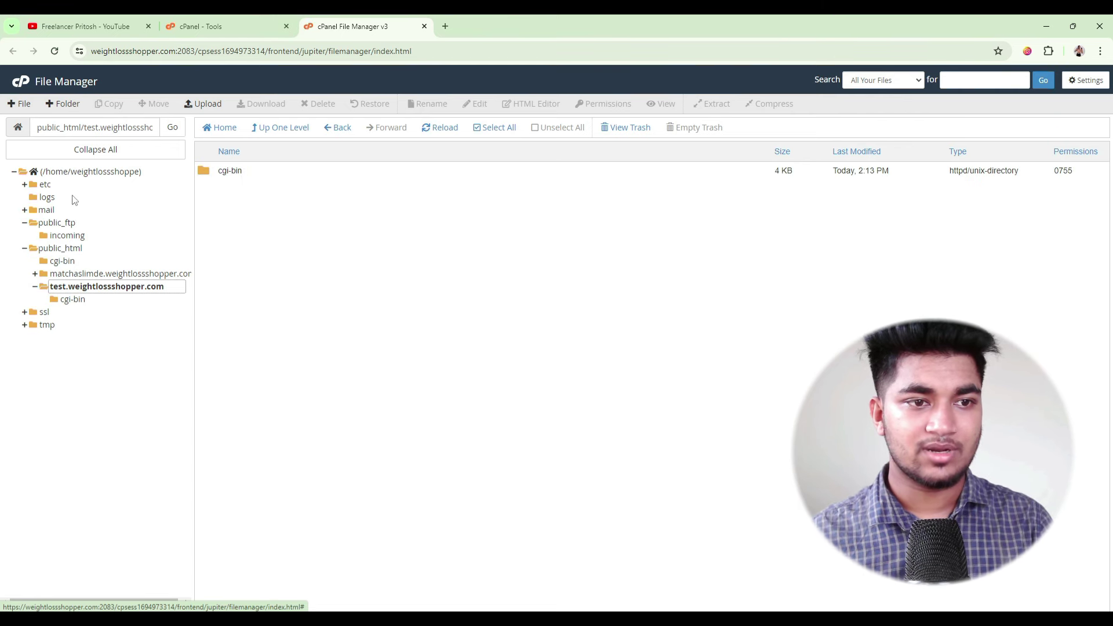
Copy the current folder path public_html/test.weightlossshopper.com and search the web for it in a new browser tab.
double_click(116, 126)
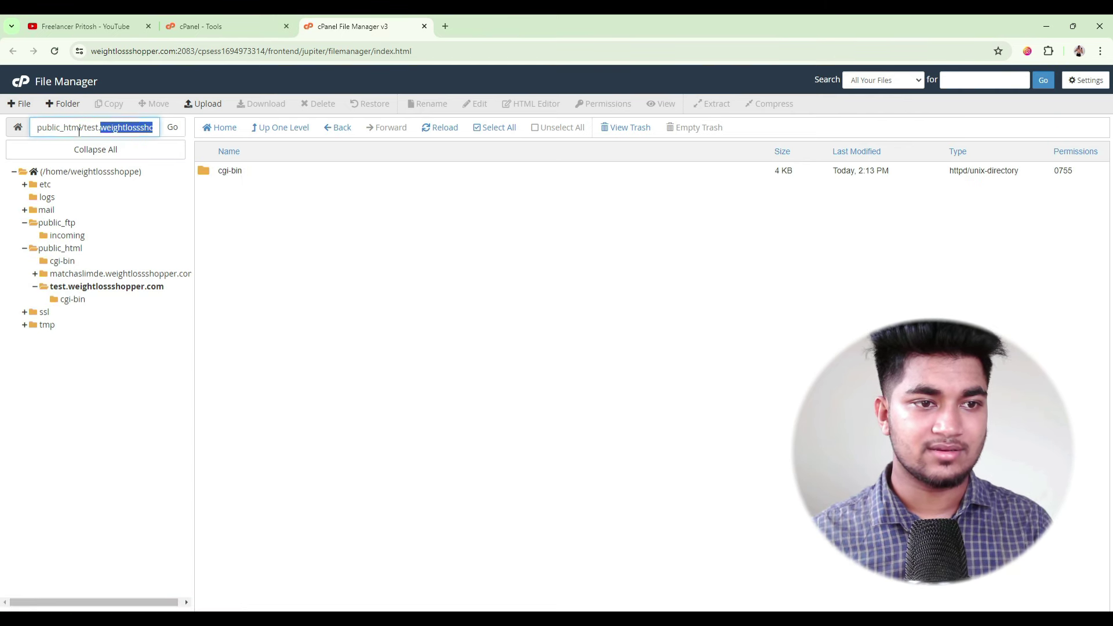
left_click_drag(83, 129, 147, 125)
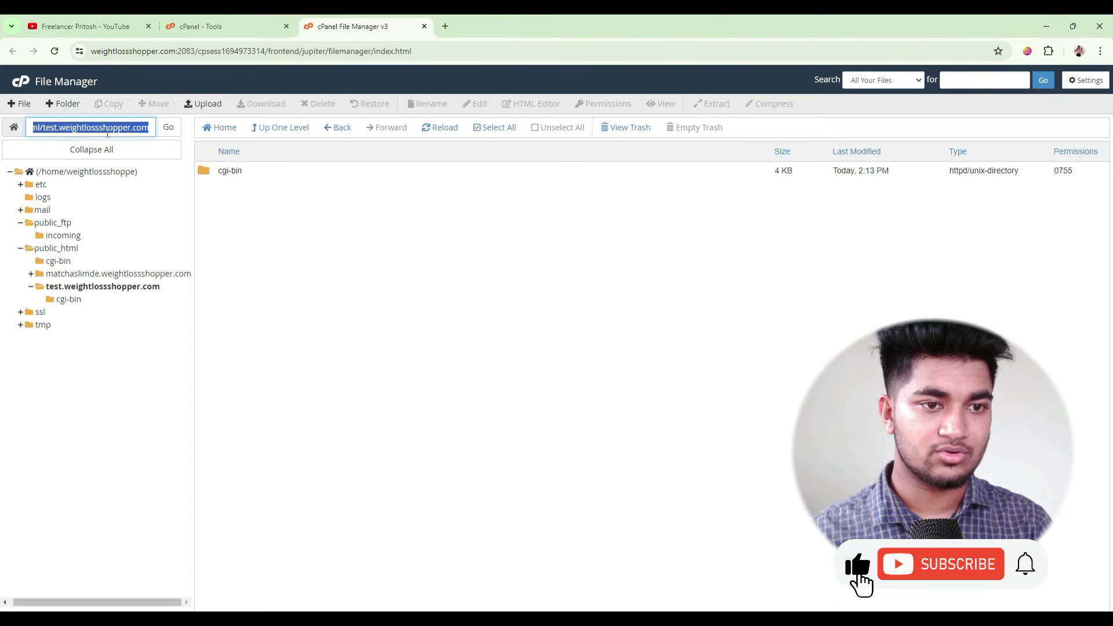
left_click(444, 26)
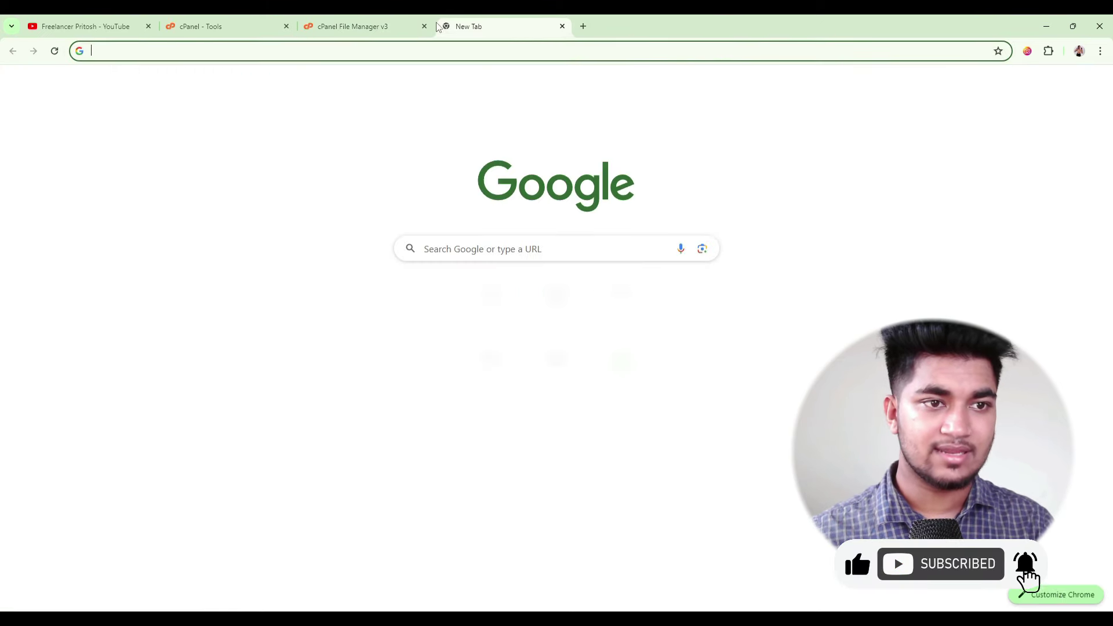
key("ctrl+v")
key("Return")
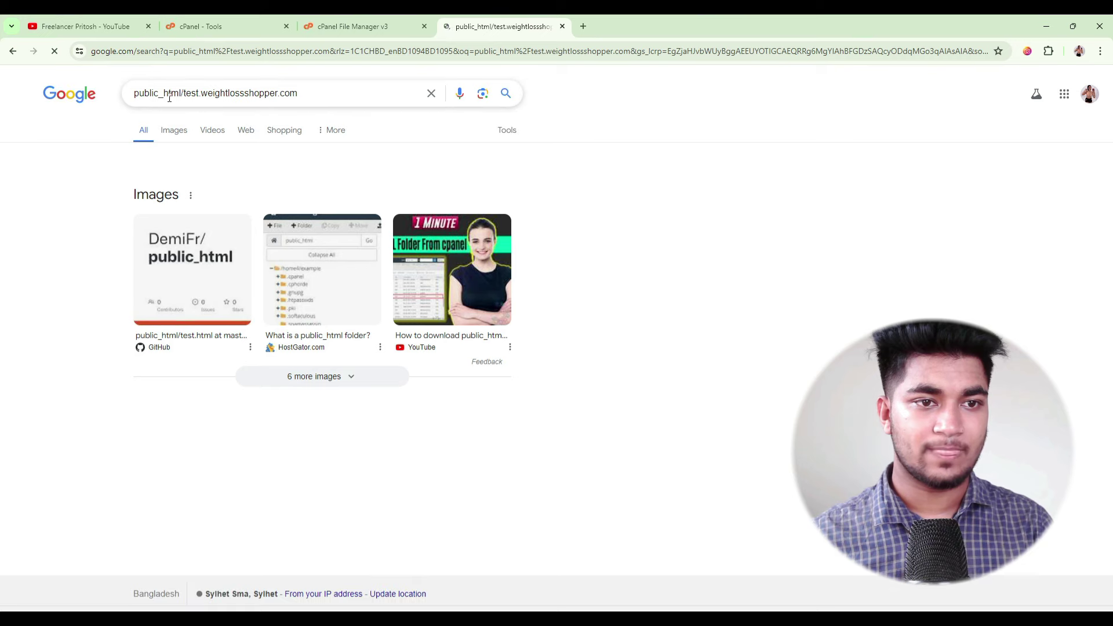
Remove the public_html/ prefix from the query and search for test.weightlossshopper.com.
left_click_drag(185, 93, 127, 104)
key("BackSpace")
key("Return")
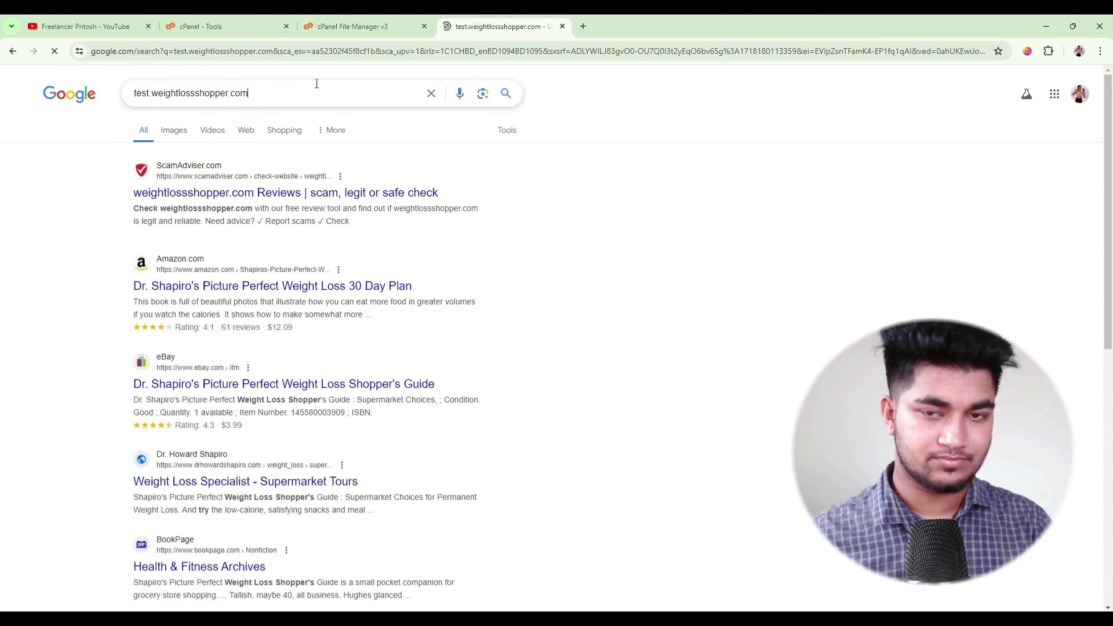
Load test.weightlossshopper.com as an address in a new browser tab to check the site, and return to File Manager.
double_click(356, 93)
left_click(584, 20)
key("ctrl+v")
key("Return")
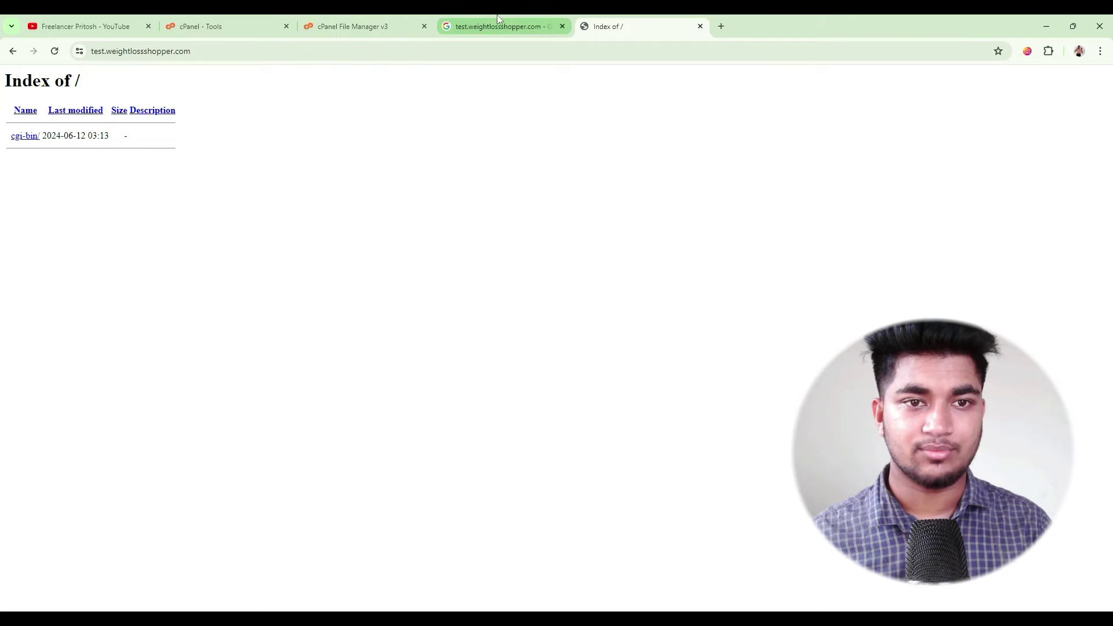
left_click(371, 26)
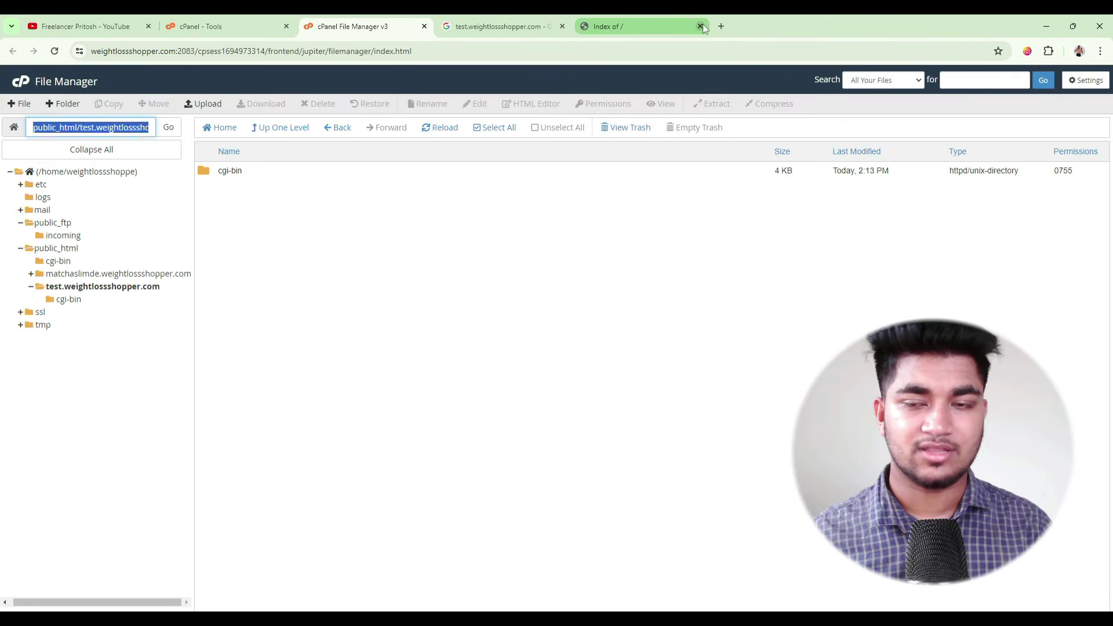